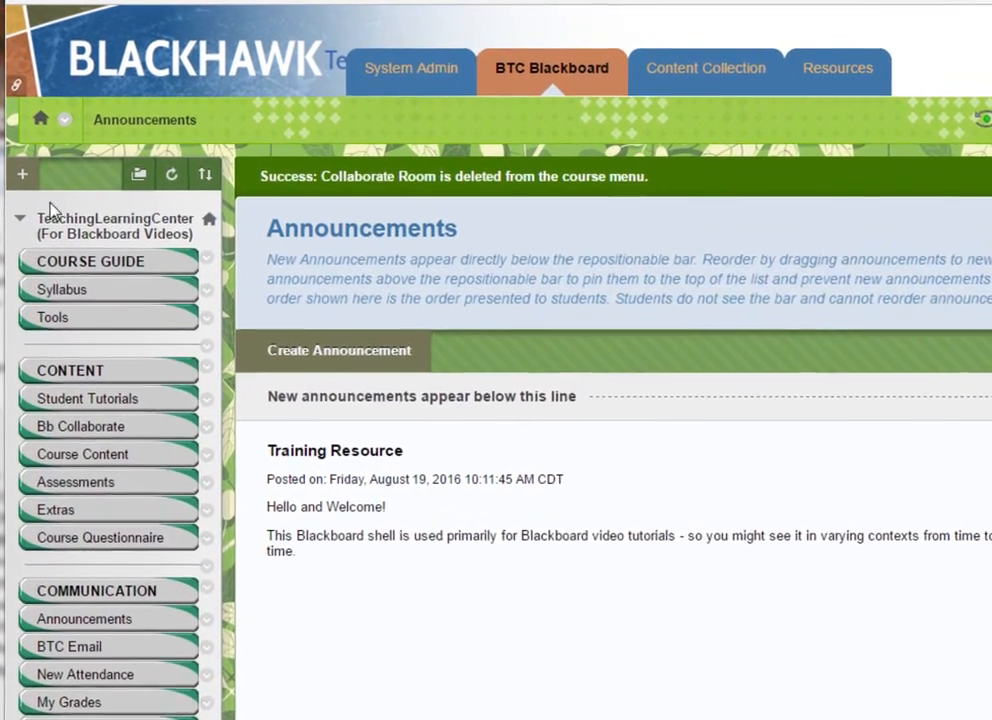
# Add a course menu tool link named Collaborate Room, with type Blackboard Collaborate Ultra and available to users
pyautogui.click(22, 174)
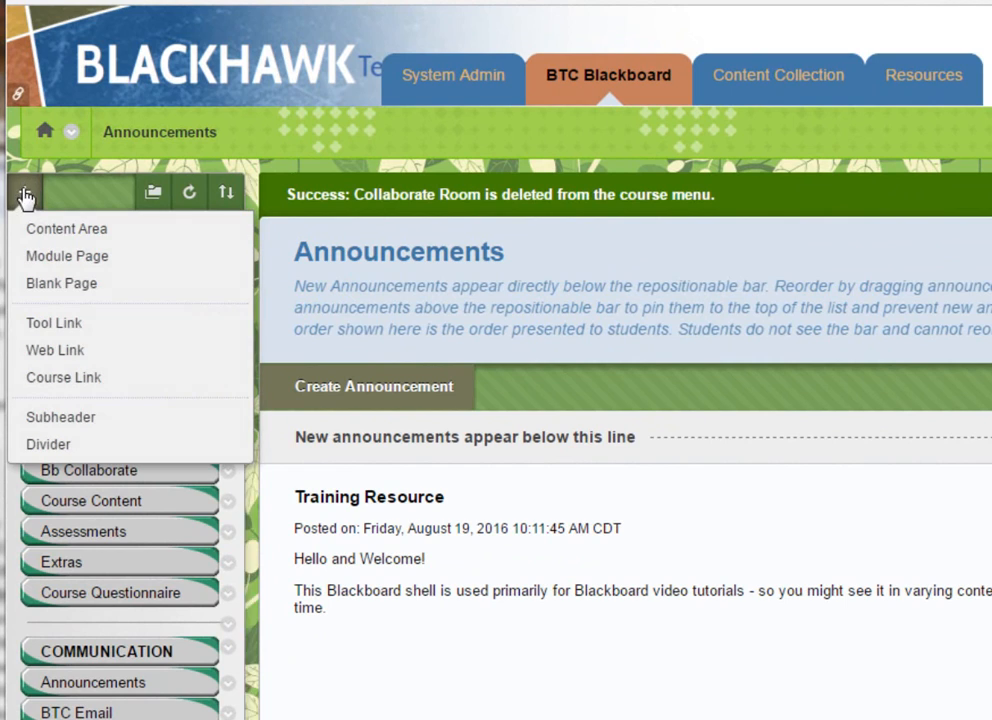
pyautogui.click(36, 328)
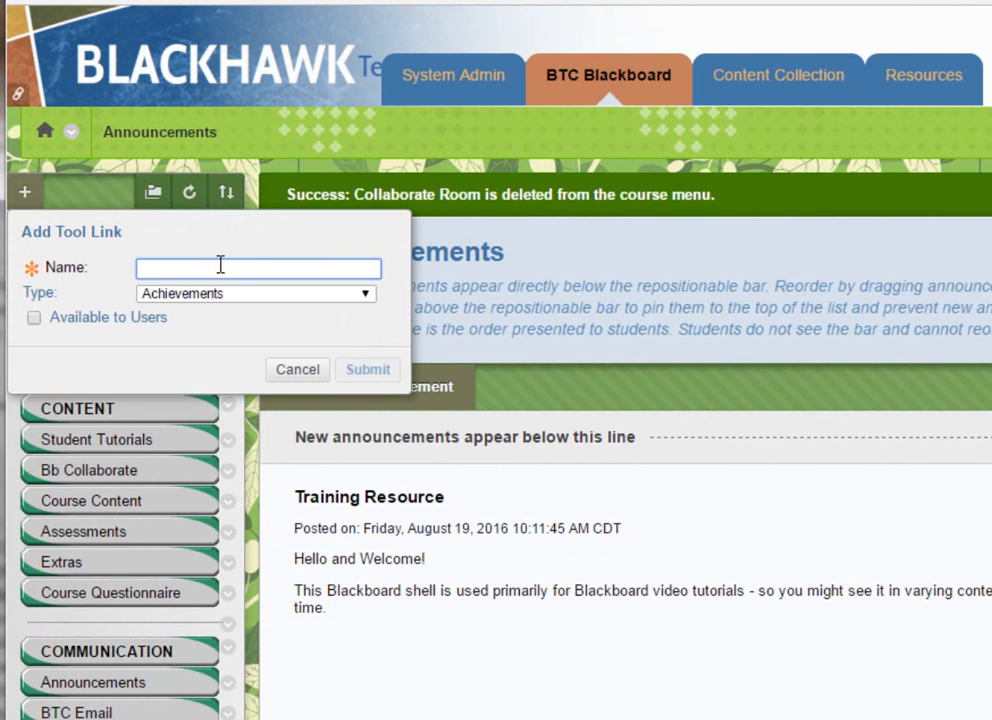
pyautogui.write('Coll')
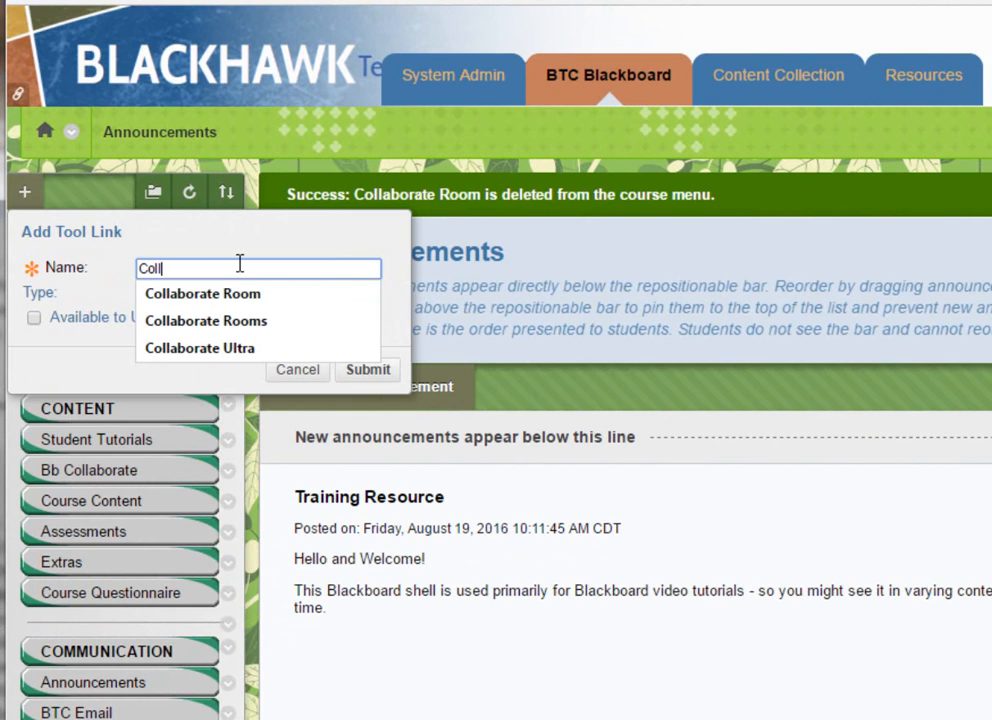
pyautogui.press('Down')
pyautogui.press('Tab')
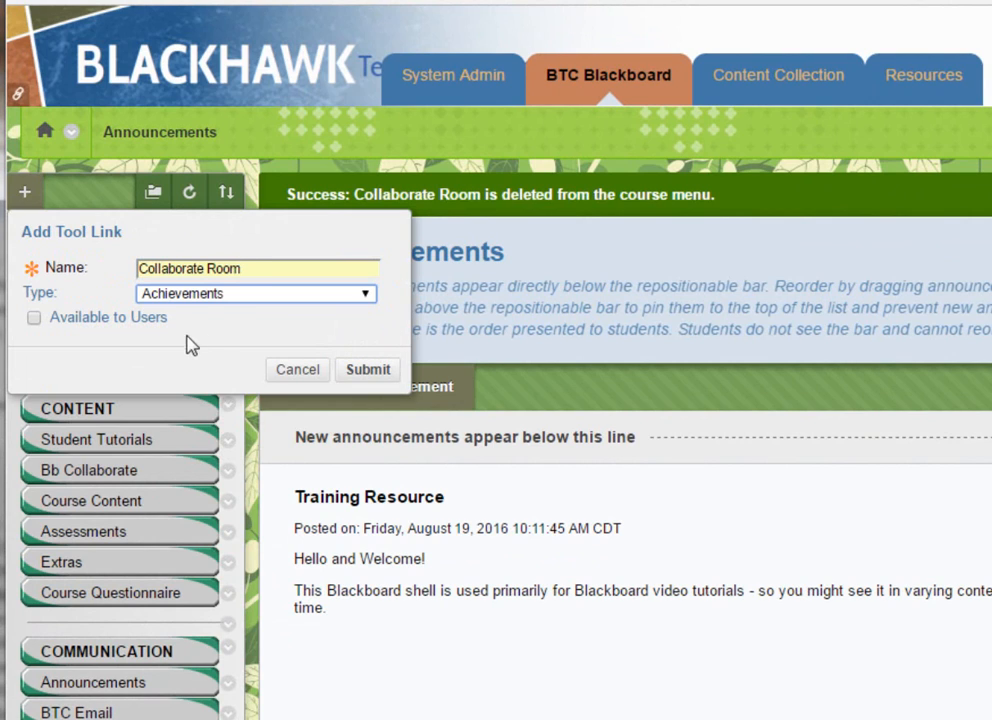
pyautogui.click(365, 300)
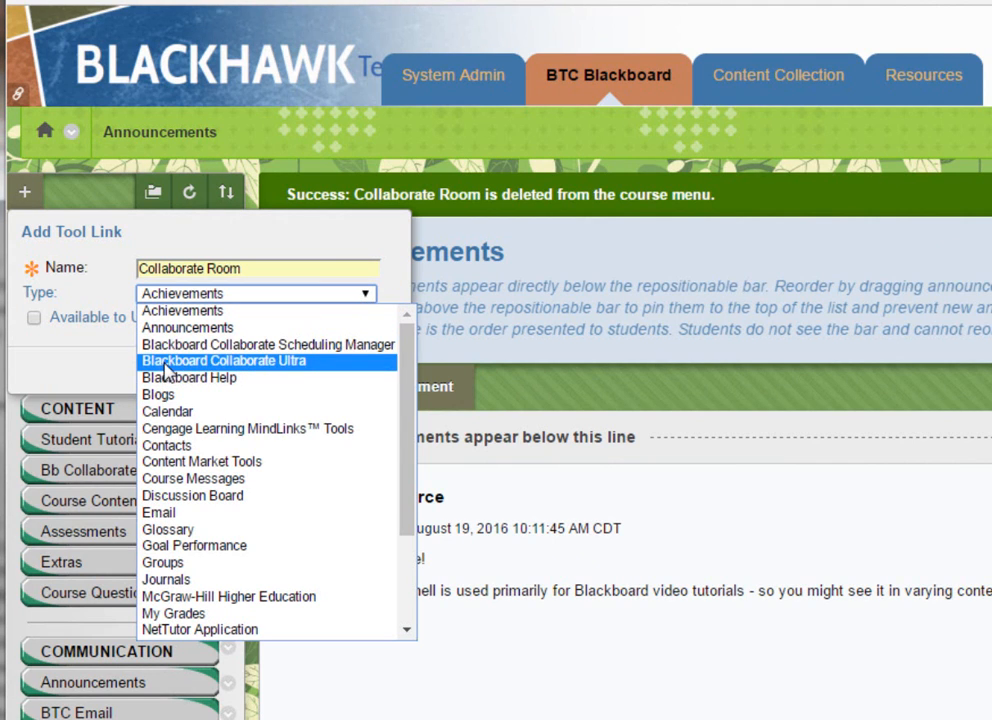
pyautogui.click(240, 366)
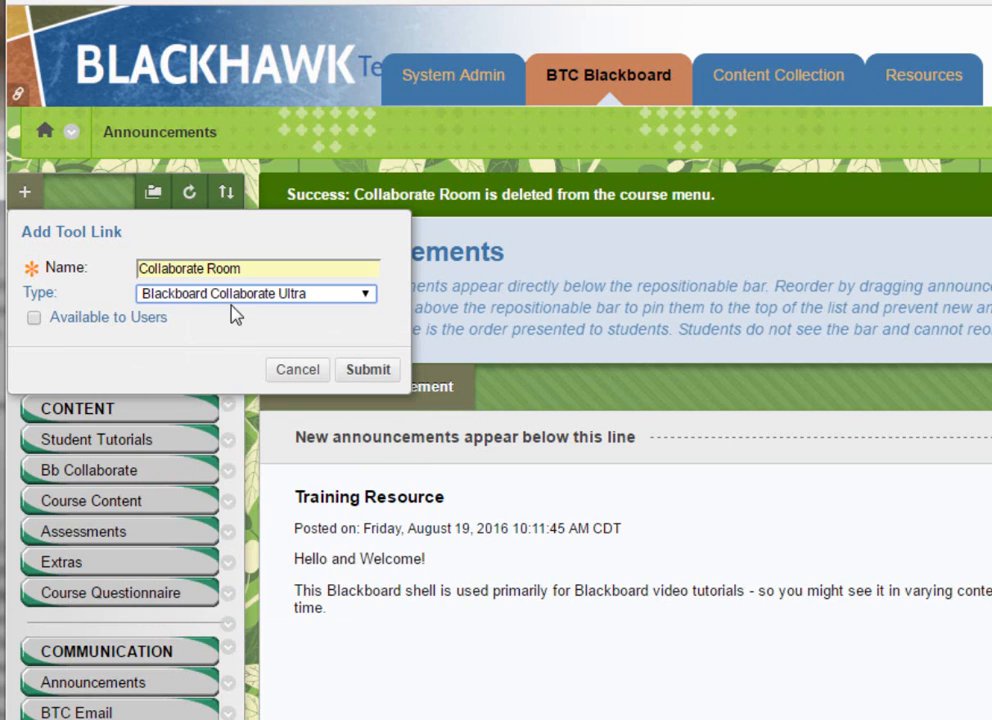
pyautogui.click(34, 319)
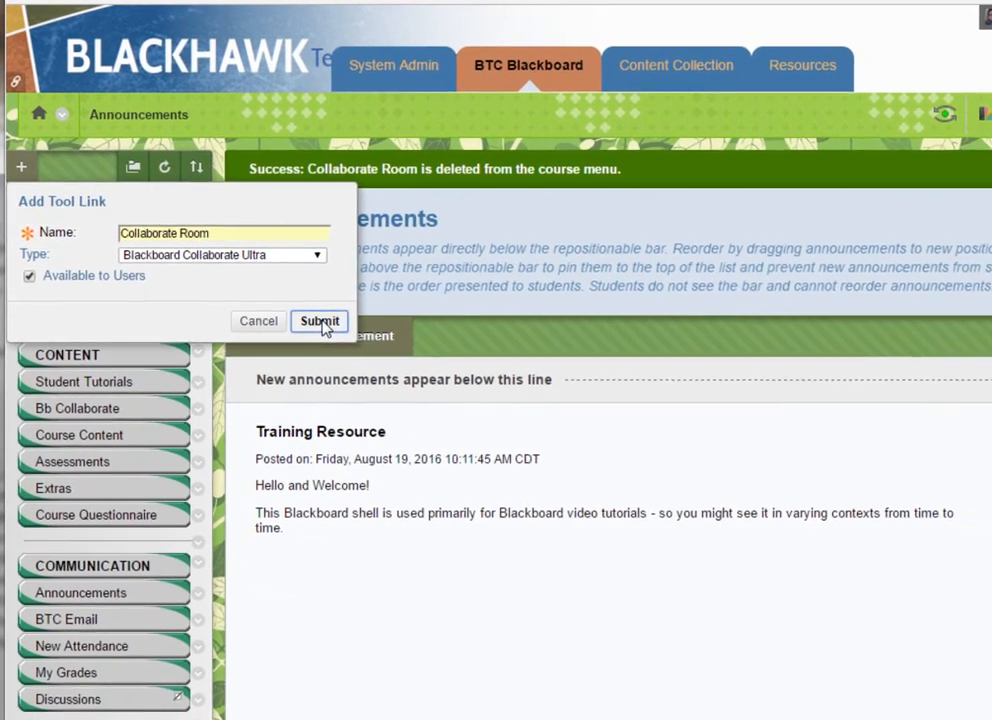
pyautogui.click(367, 369)
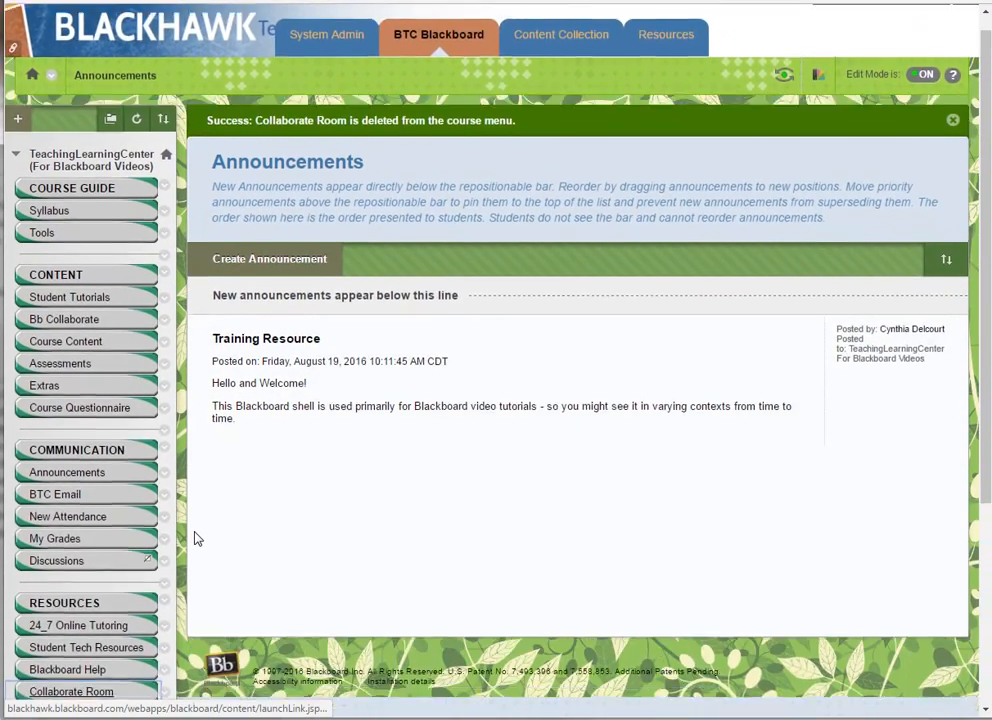
# Move the Collaborate Room link to the end of the Content section, directly below Course Questionnaire
pyautogui.scroll(-2, 197, 539)
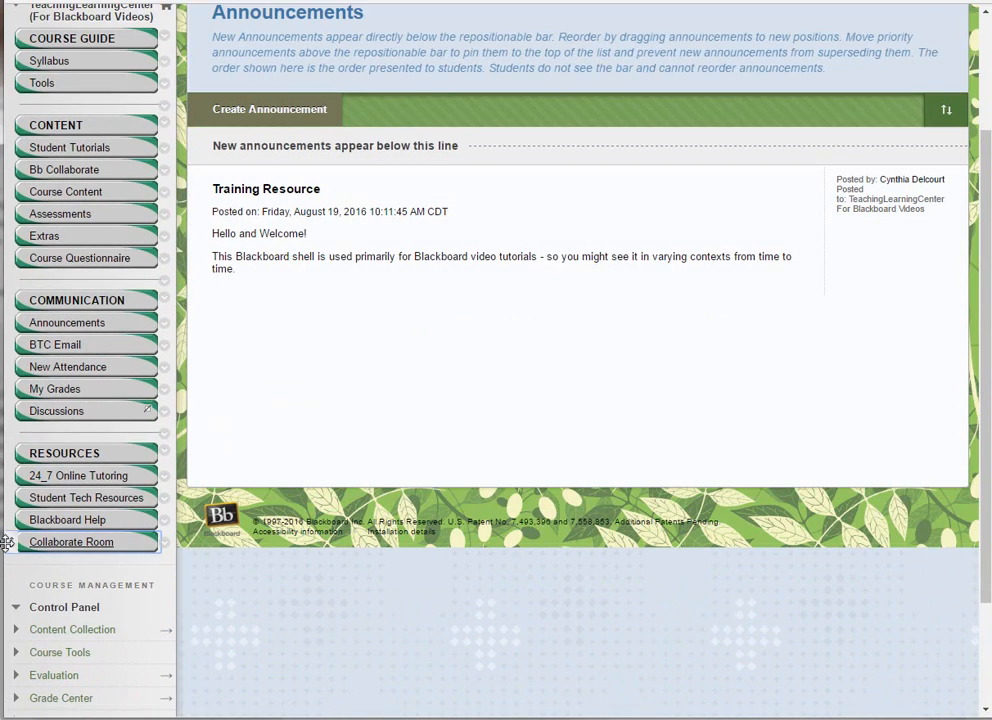
pyautogui.moveTo(9, 540); pyautogui.dragTo(22, 286)
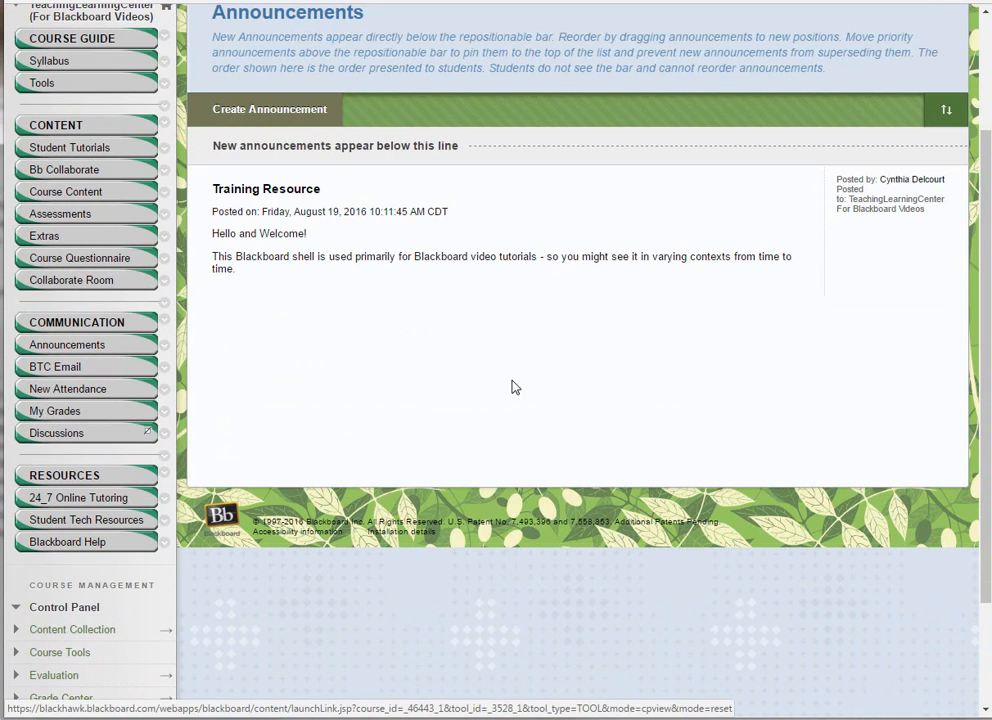
pyautogui.scroll(-2, 284, 440)
pyautogui.scroll(4, 284, 440)
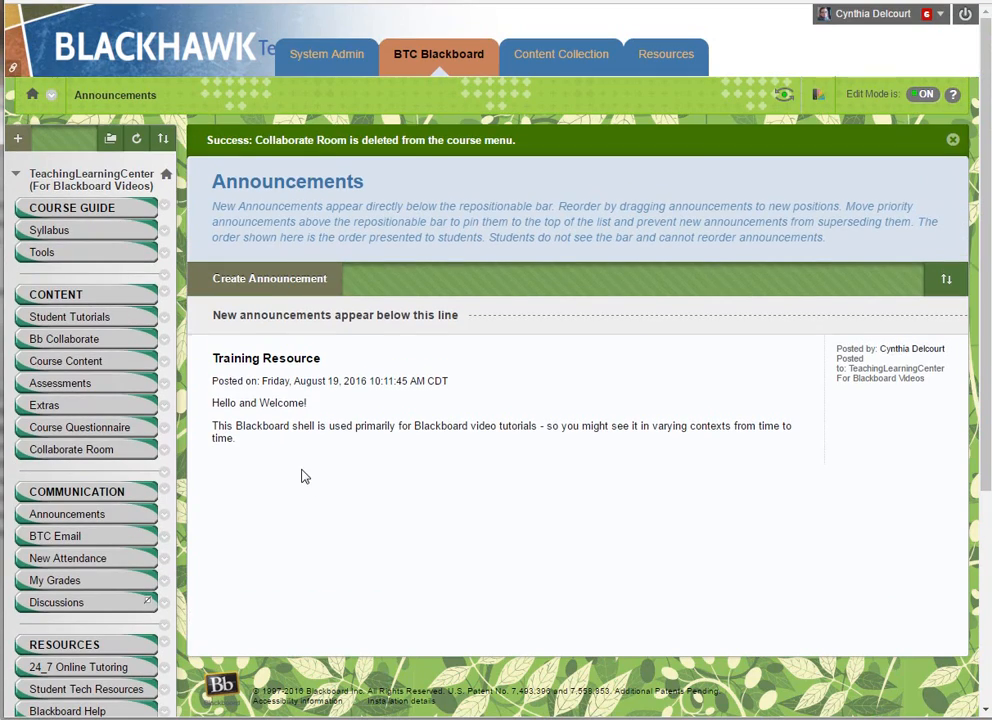
# Open the Collaborate Room and view its Recordings page before returning to Sessions
pyautogui.click(76, 452)
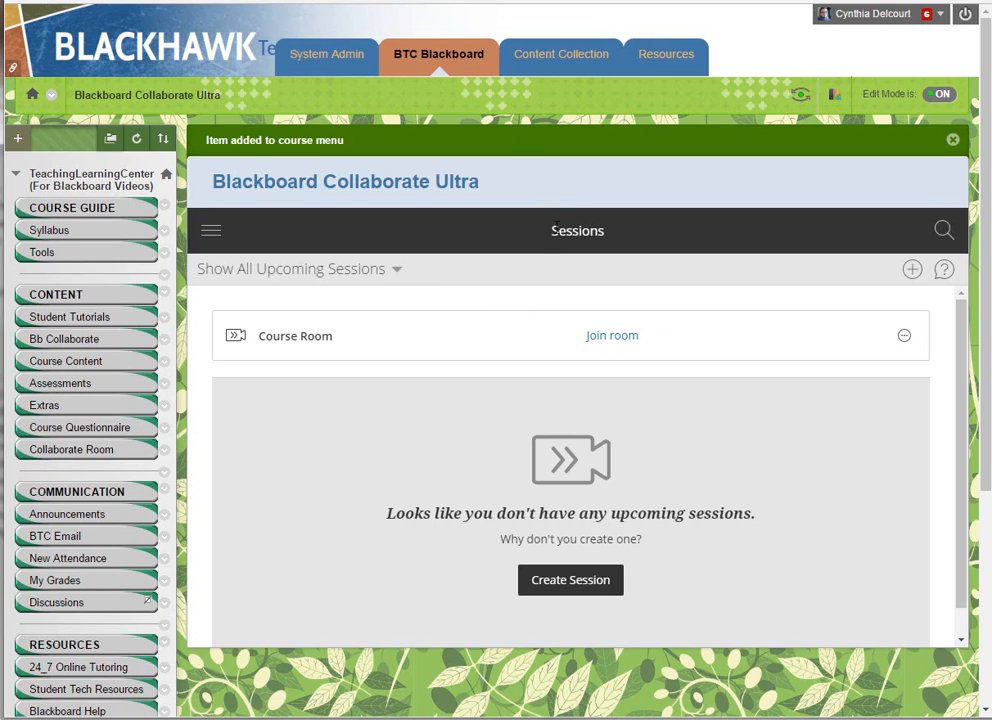
pyautogui.click(210, 235)
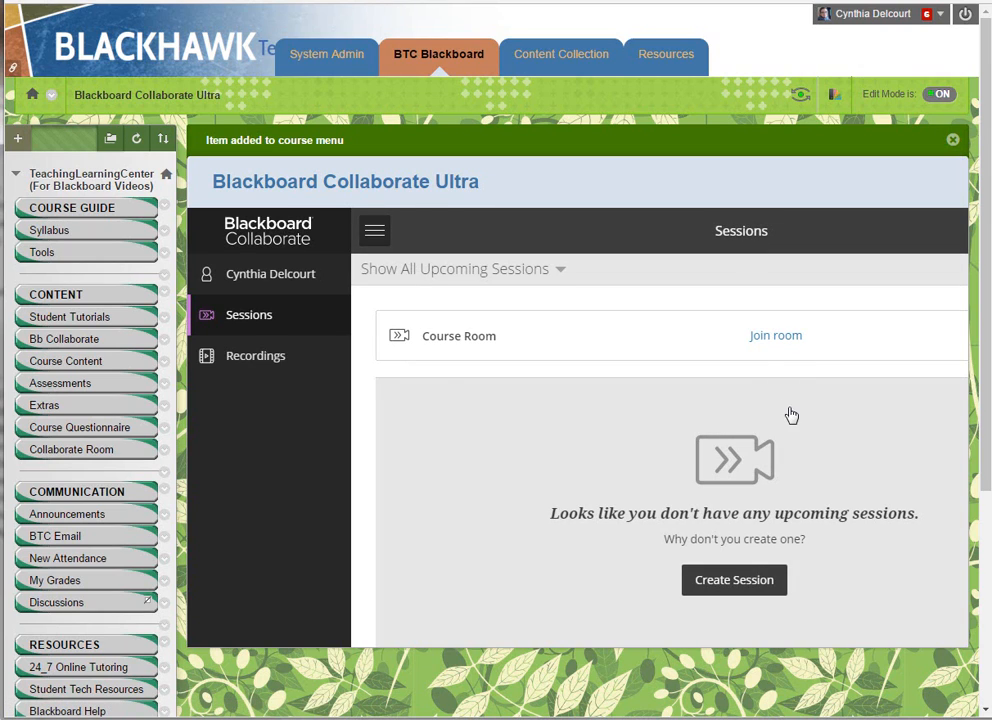
pyautogui.click(252, 360)
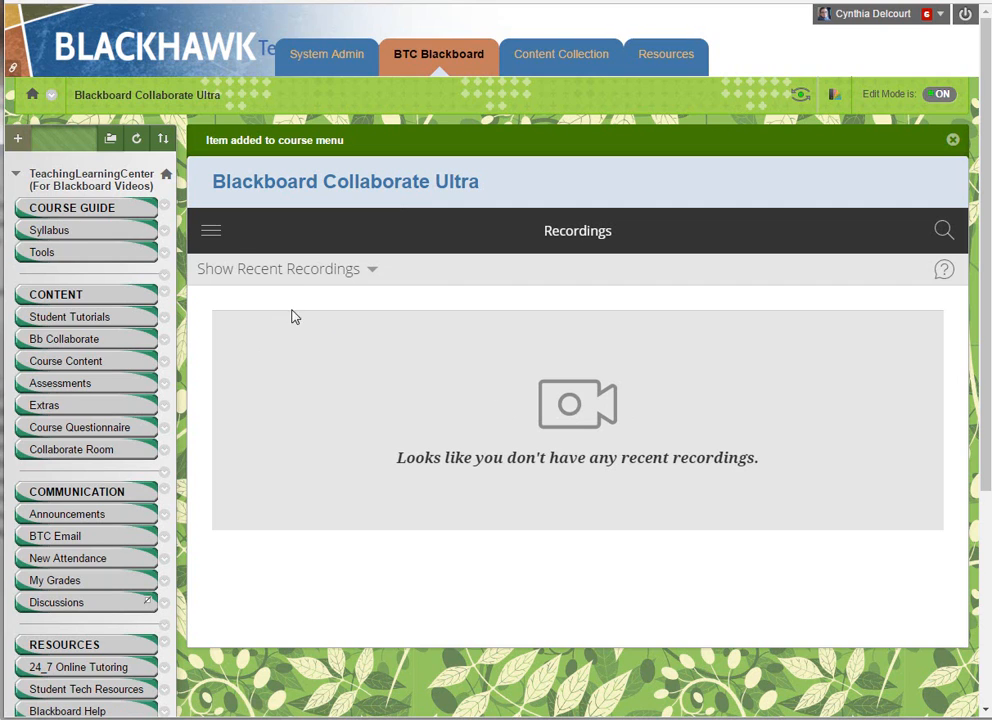
pyautogui.click(212, 232)
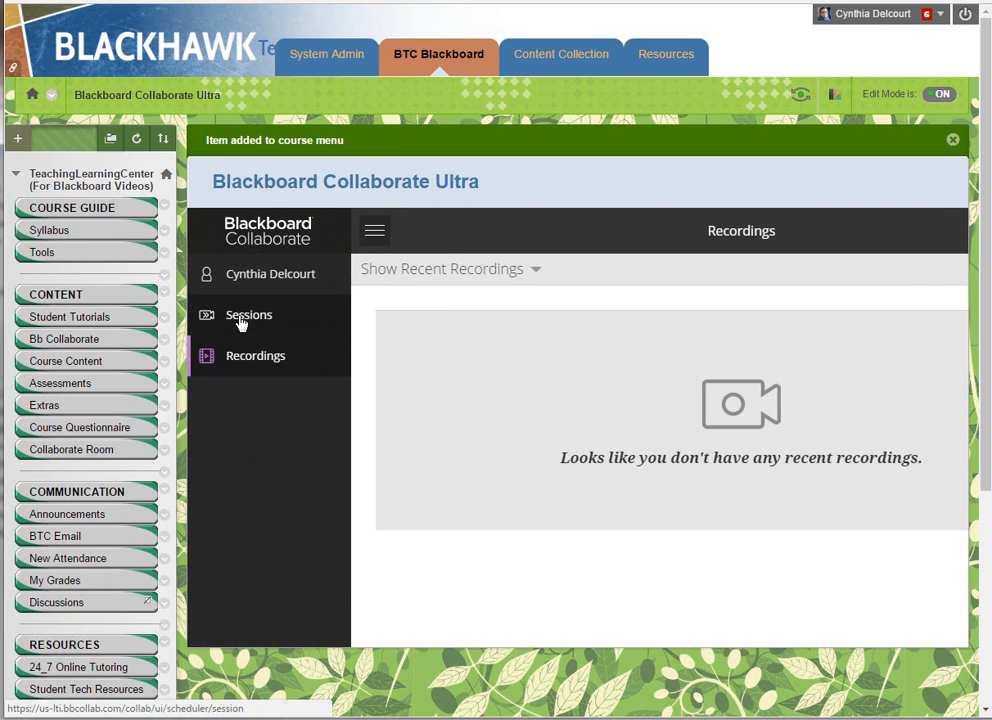
pyautogui.click(240, 323)
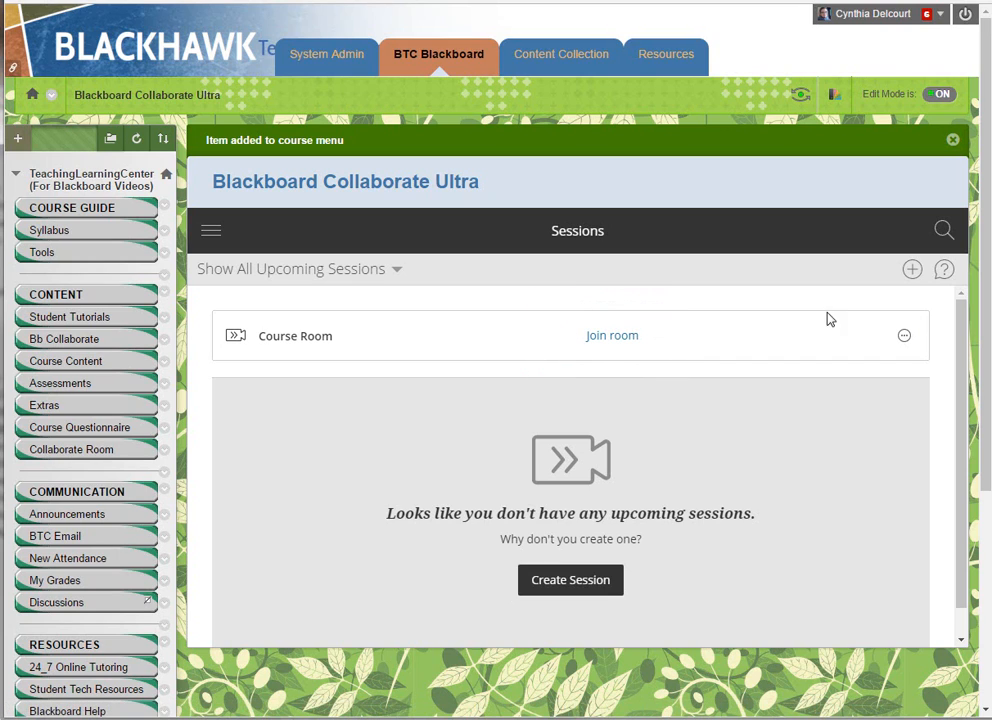
# Open the Course Room's settings and turn Guest Access off and back on
pyautogui.click(904, 338)
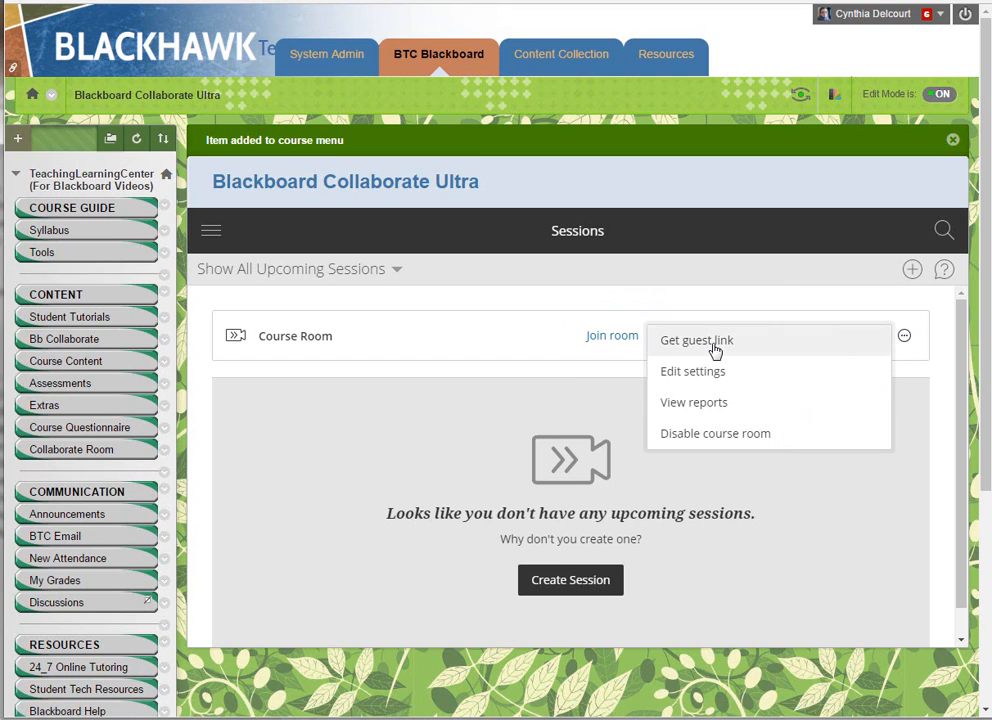
pyautogui.click(700, 382)
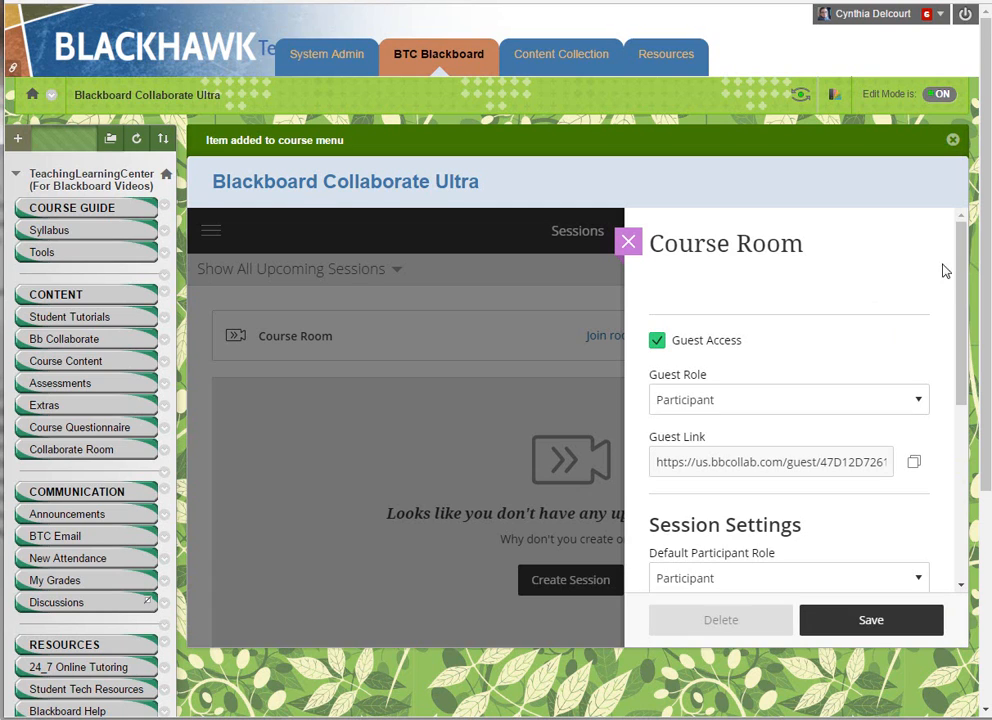
pyautogui.scroll(-1, 963, 270)
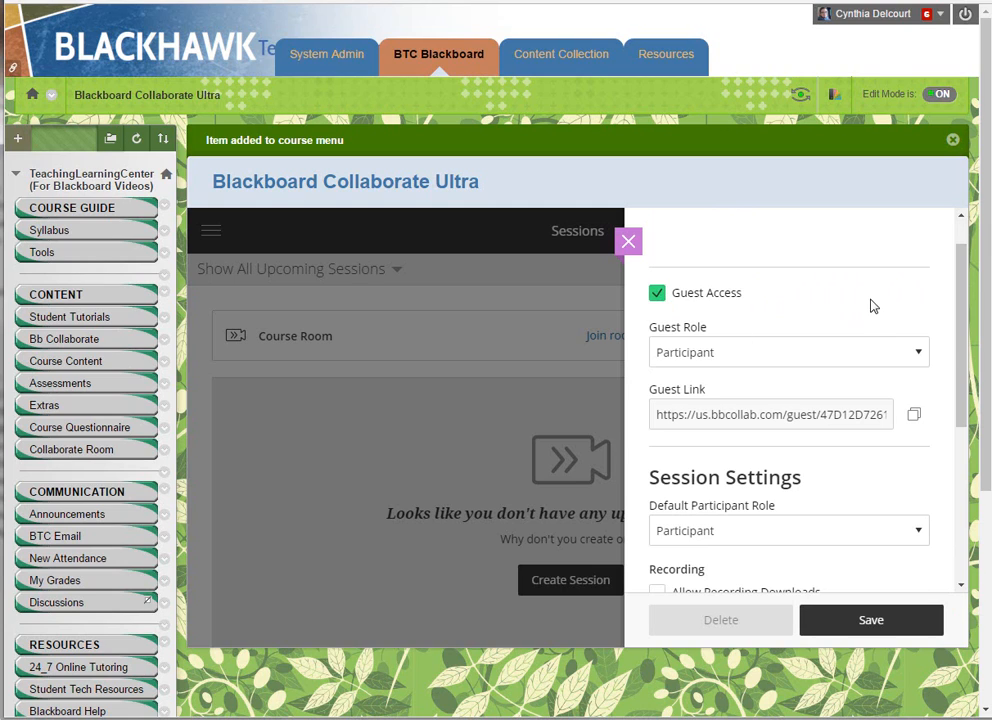
pyautogui.click(658, 296)
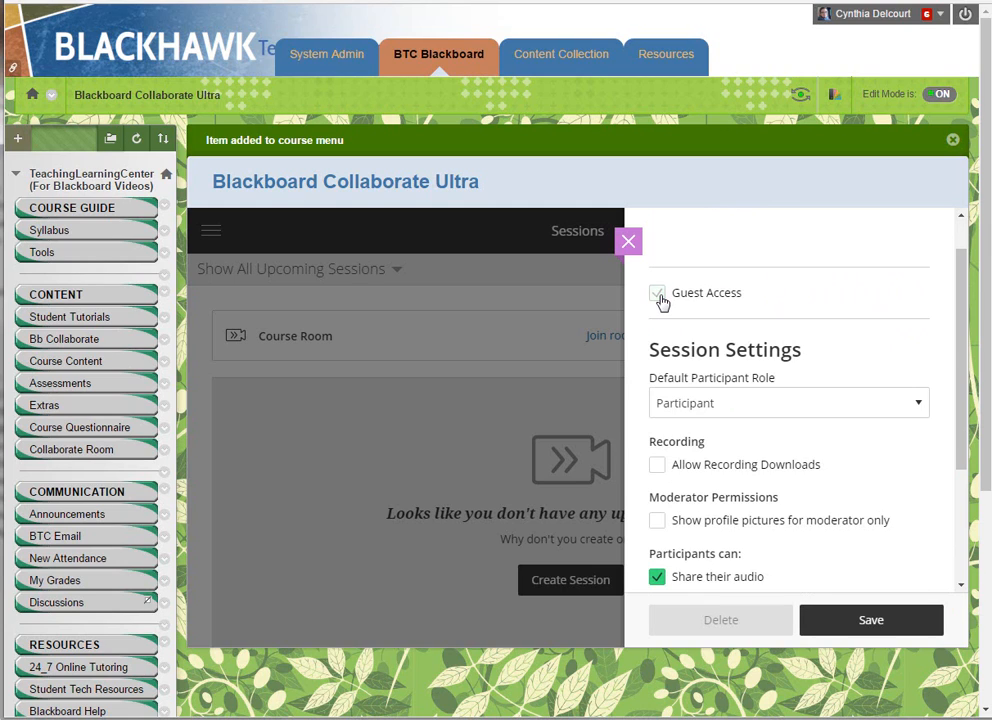
pyautogui.click(658, 296)
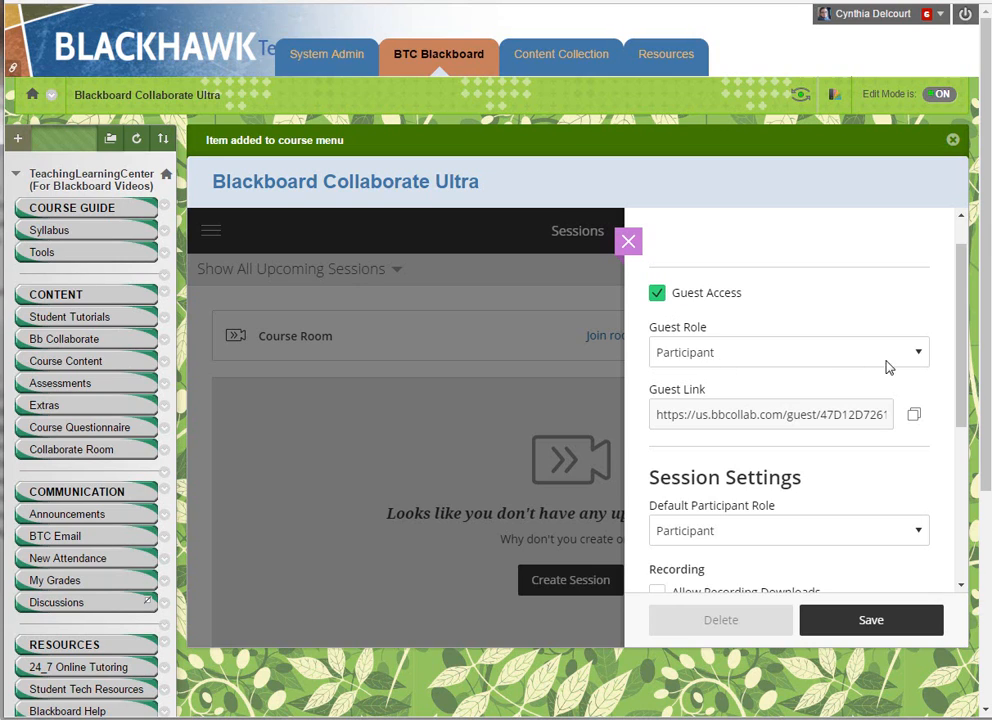
# Examine the Guest Role options and highlight the Course Room's guest link
pyautogui.click(915, 354)
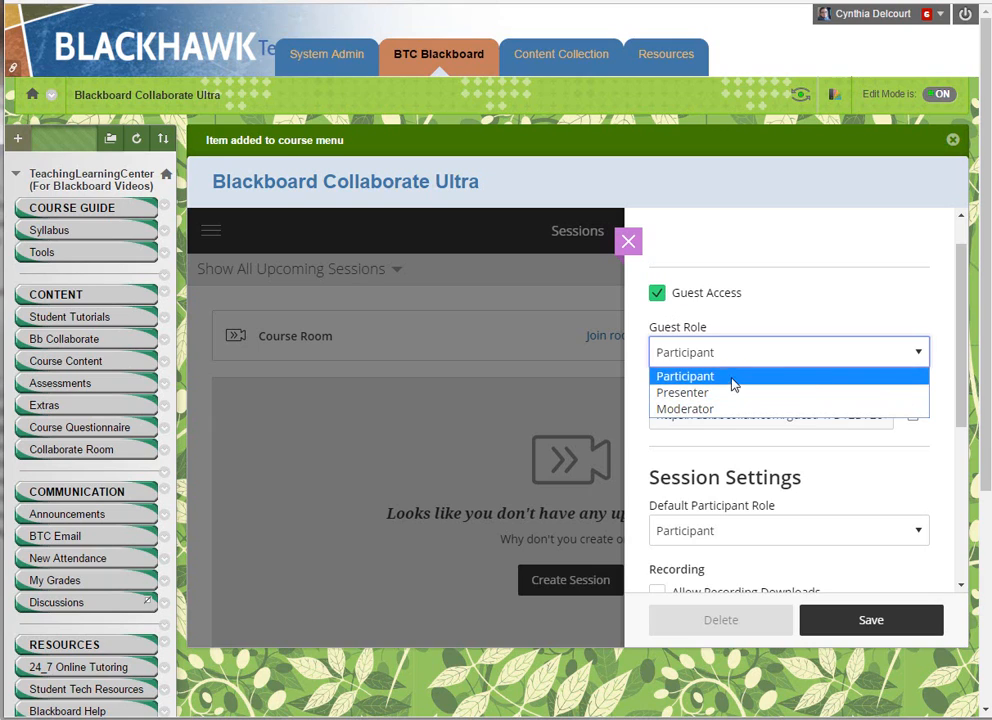
pyautogui.click(881, 301)
pyautogui.click(737, 420)
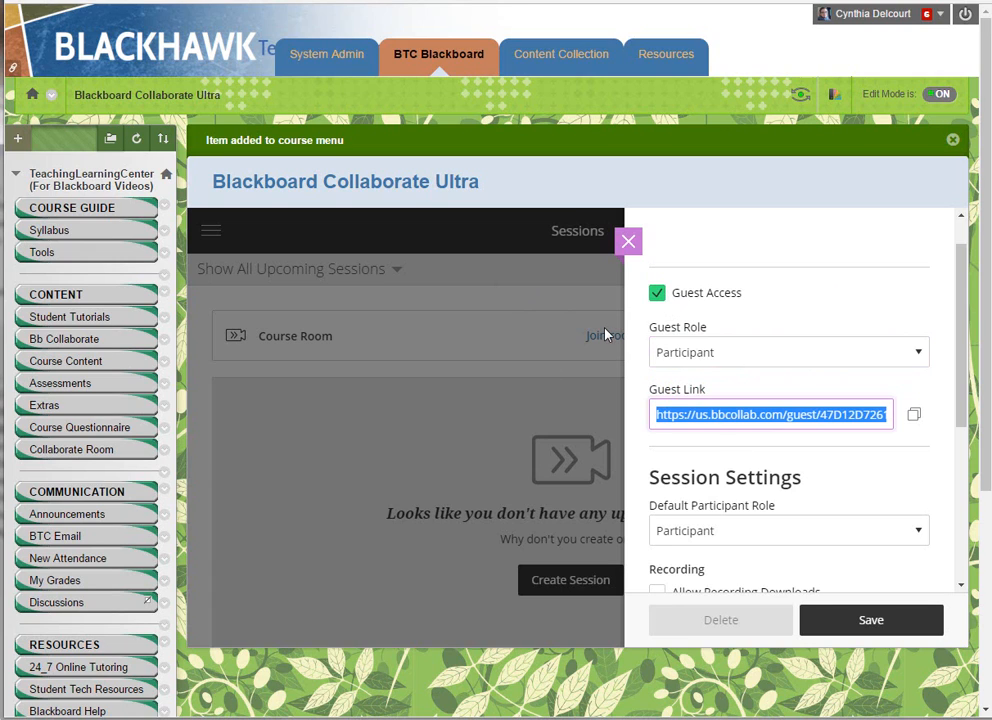
pyautogui.click(886, 478)
# Review the default participant role, recording, participant permission and telephony options, and save the Course Room settings
pyautogui.scroll(-3, 886, 478)
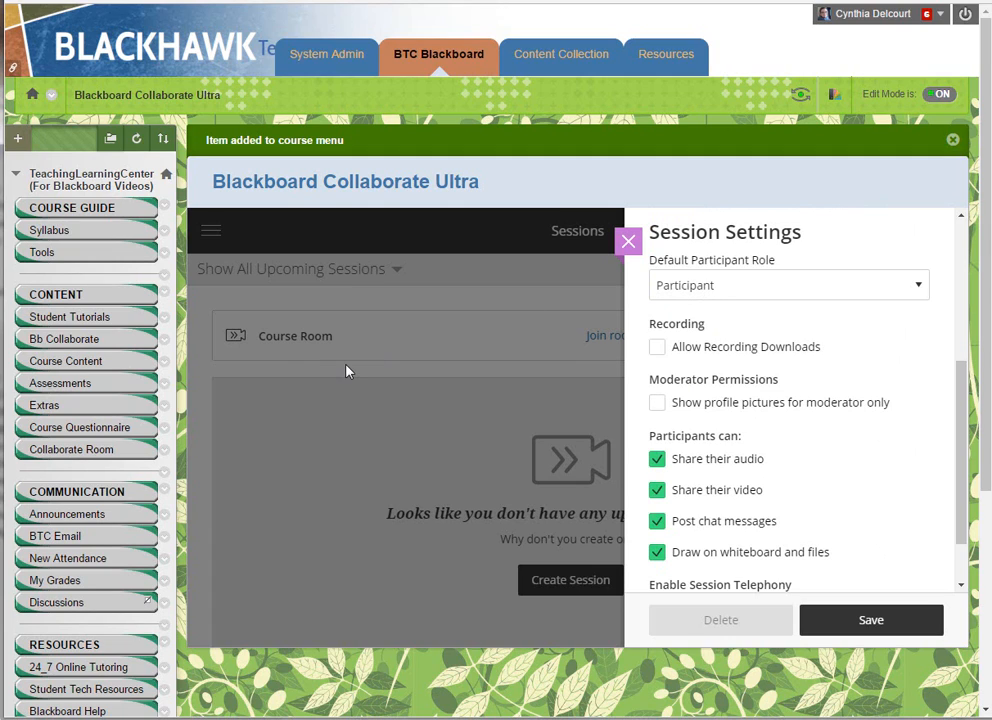
pyautogui.click(920, 290)
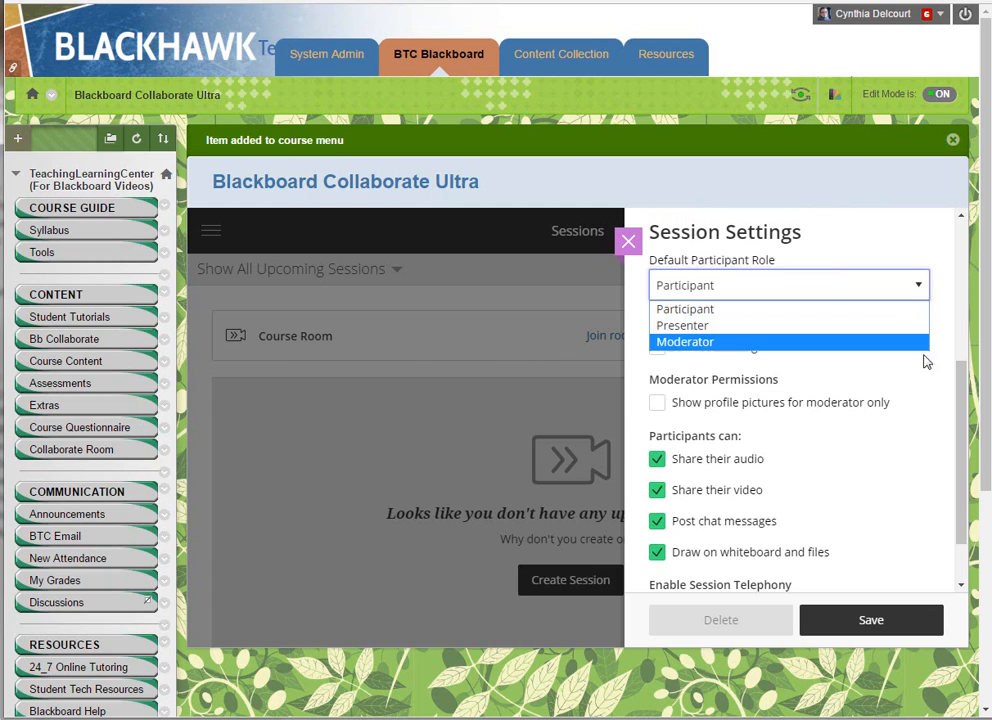
pyautogui.click(961, 398)
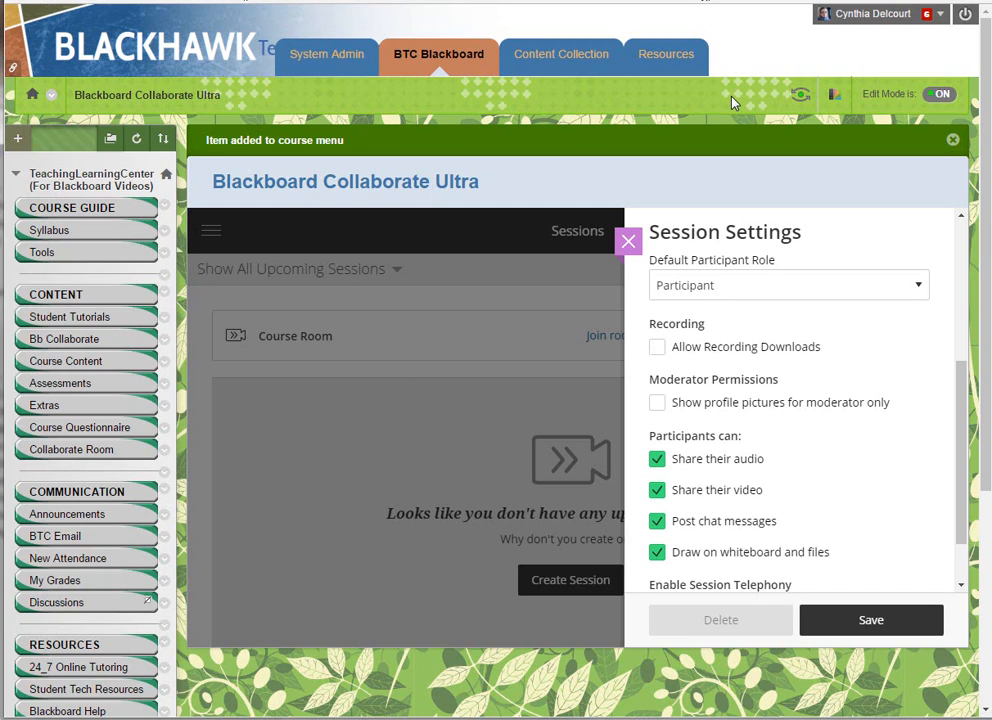
pyautogui.scroll(-1, 832, 437)
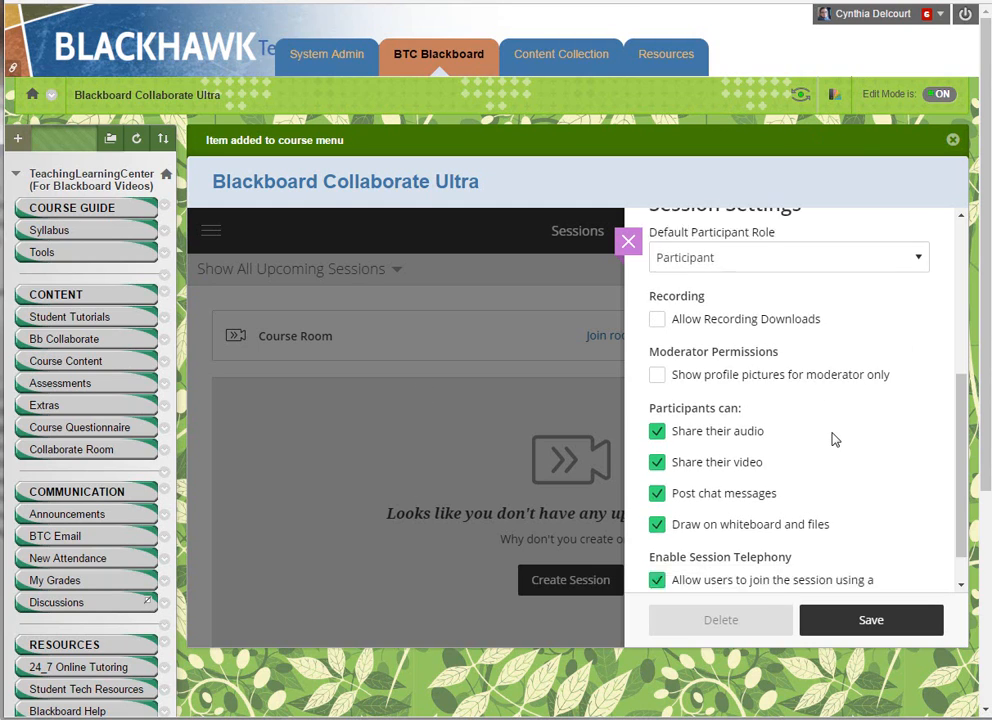
pyautogui.scroll(-2, 832, 437)
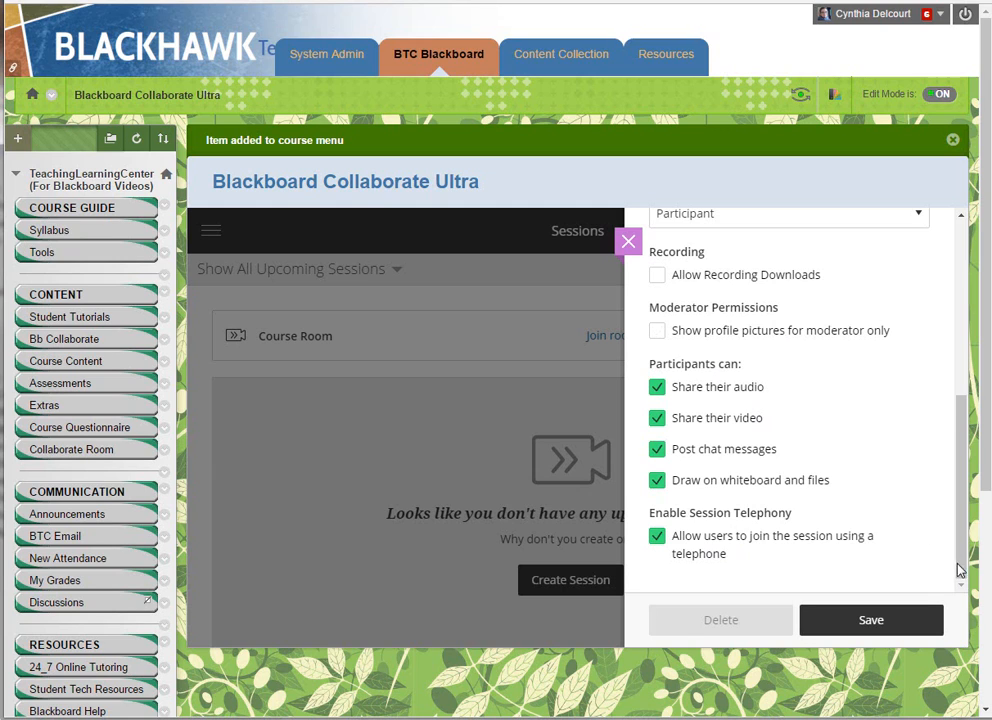
pyautogui.scroll(3, 956, 472)
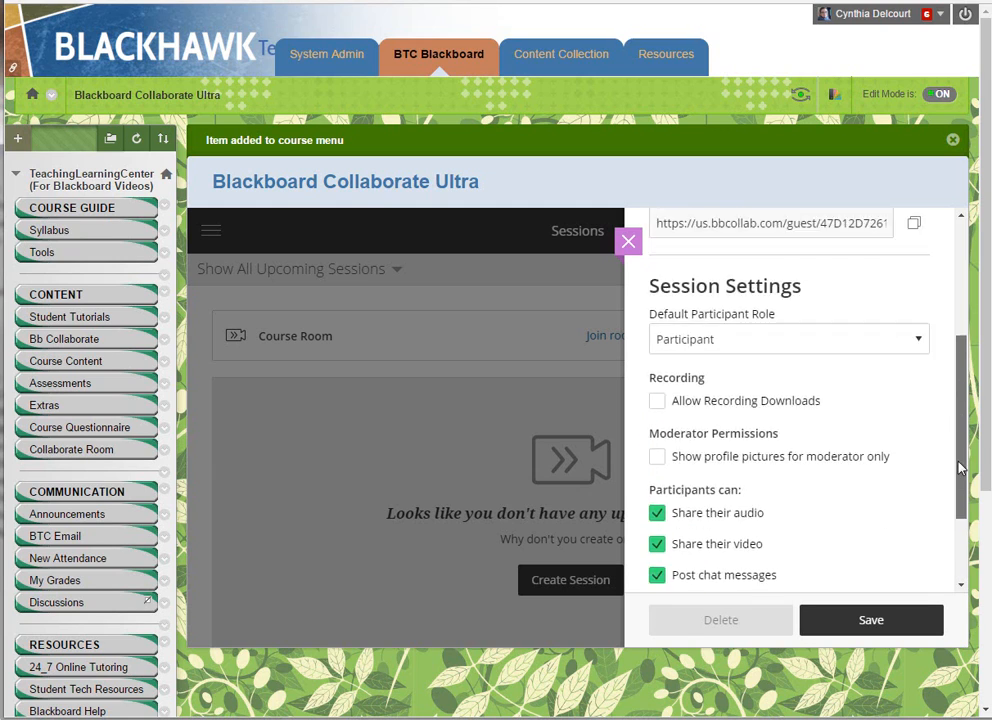
pyautogui.scroll(-1, 958, 468)
pyautogui.click(879, 622)
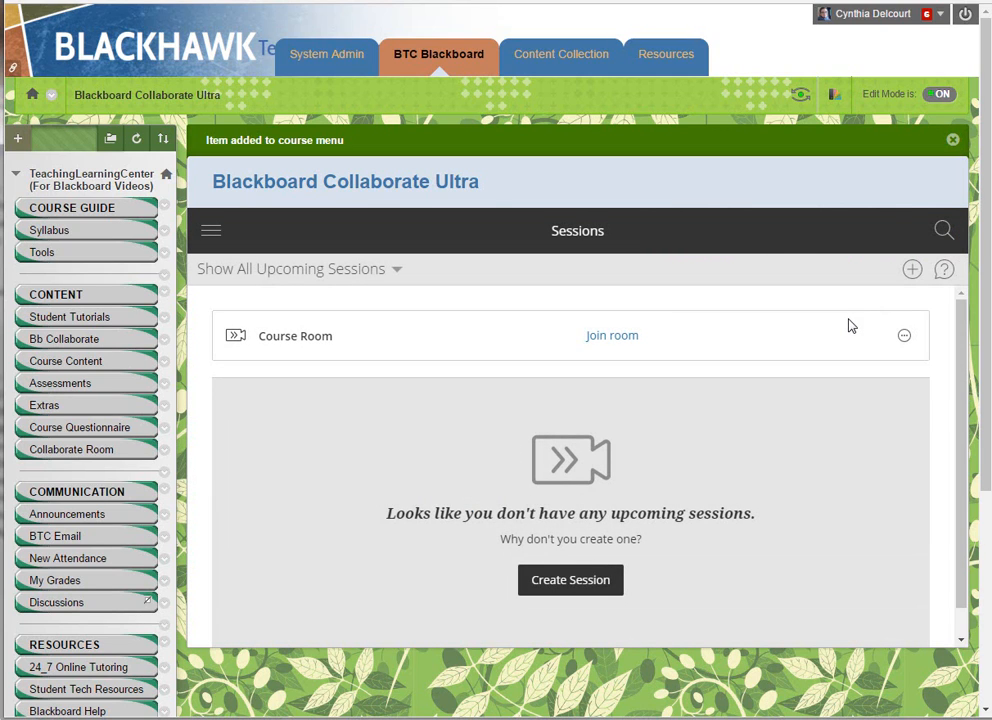